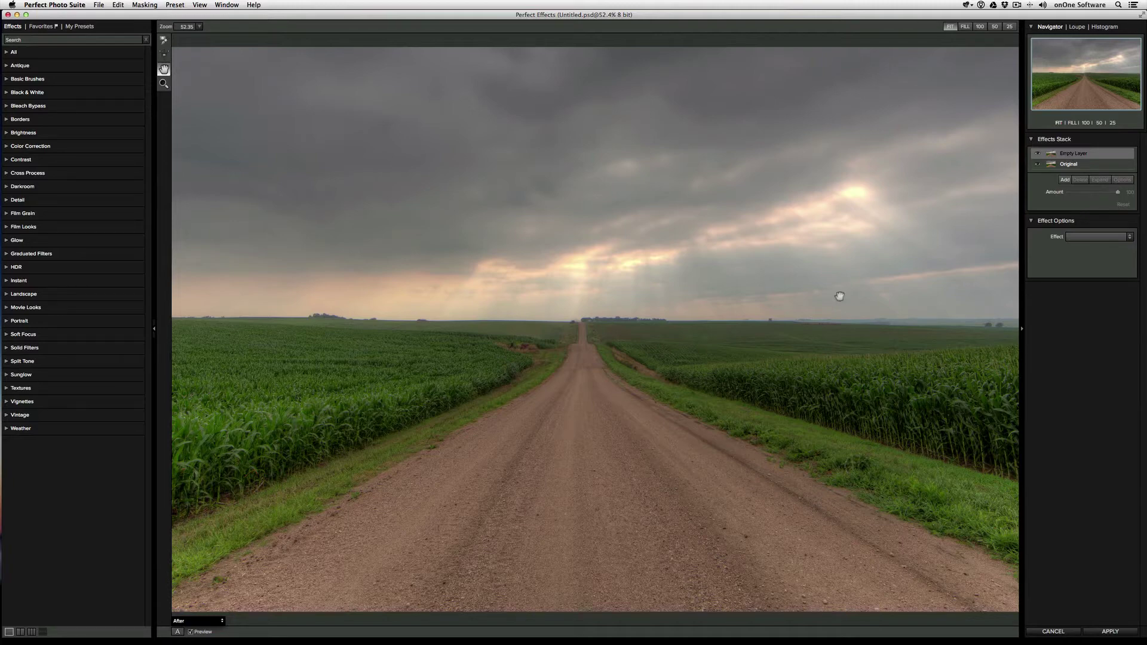
Step: Expand the Landscape category in the Effects browser to reach the Radiance preset
click(24, 293)
scroll(47, 361, down, 3)
scroll(48, 361, down, 3)
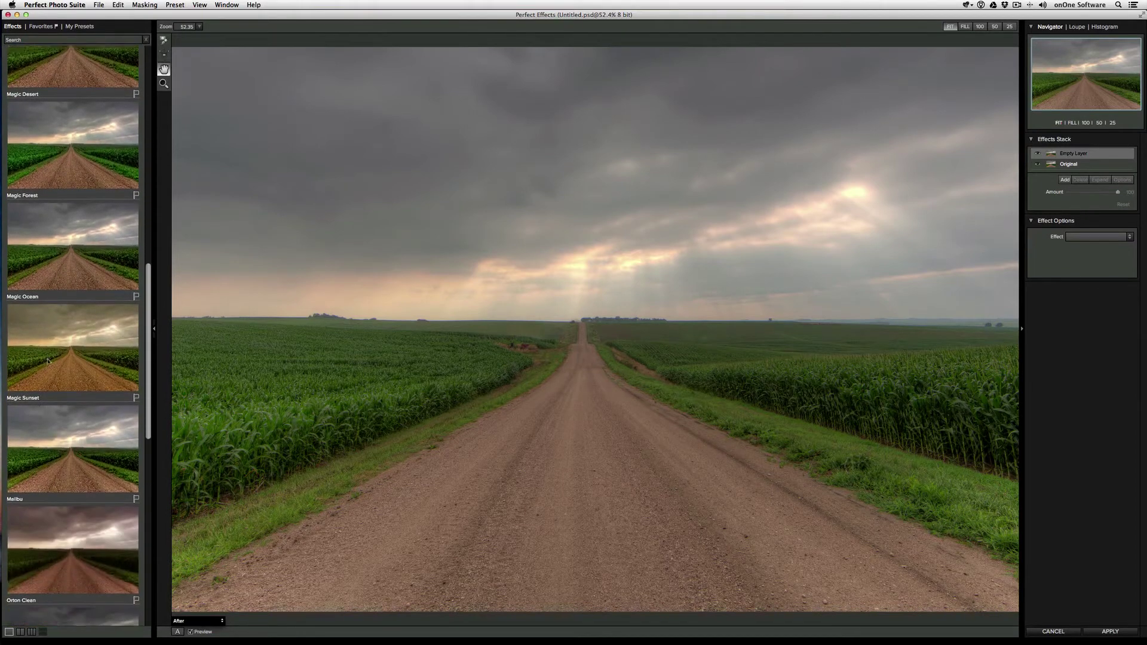
scroll(47, 361, down, 3)
scroll(47, 362, down, 3)
scroll(50, 377, down, 3)
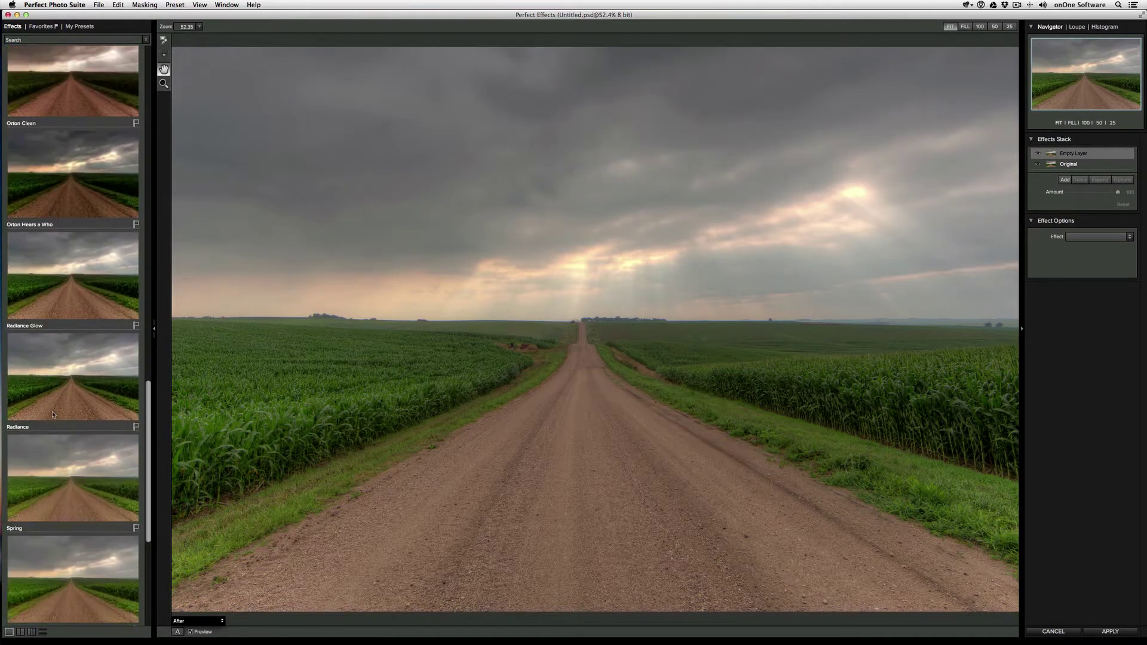
Step: Apply Radiance, add a layer with Sunglow above it, then add another empty layer
click(81, 396)
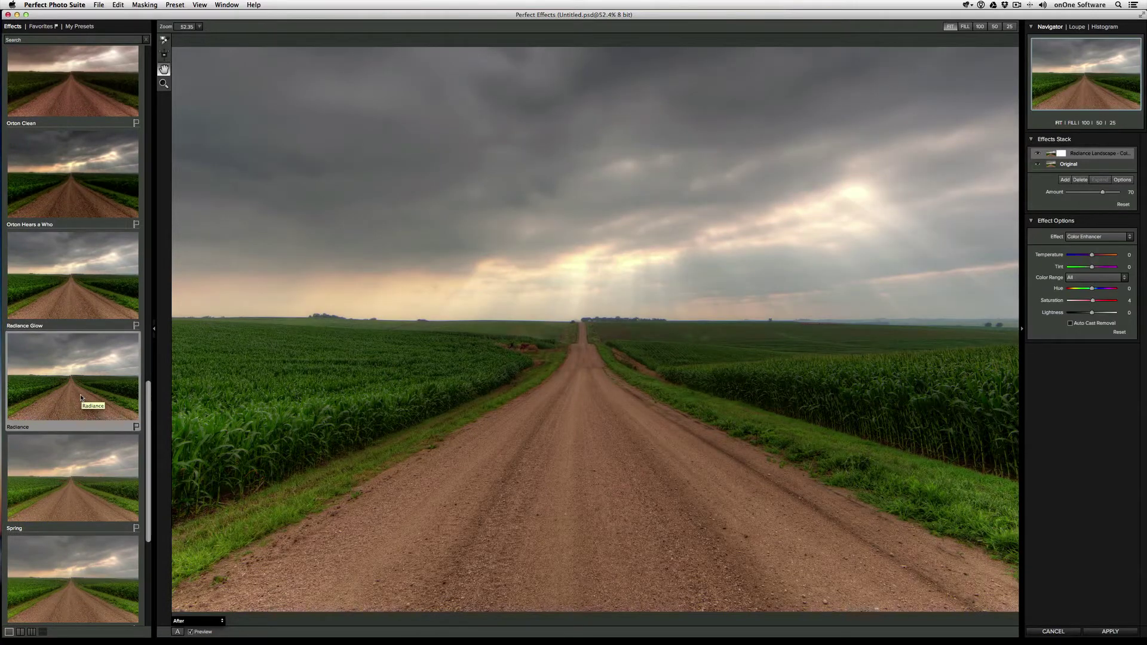
click(1066, 180)
scroll(79, 343, up, 3)
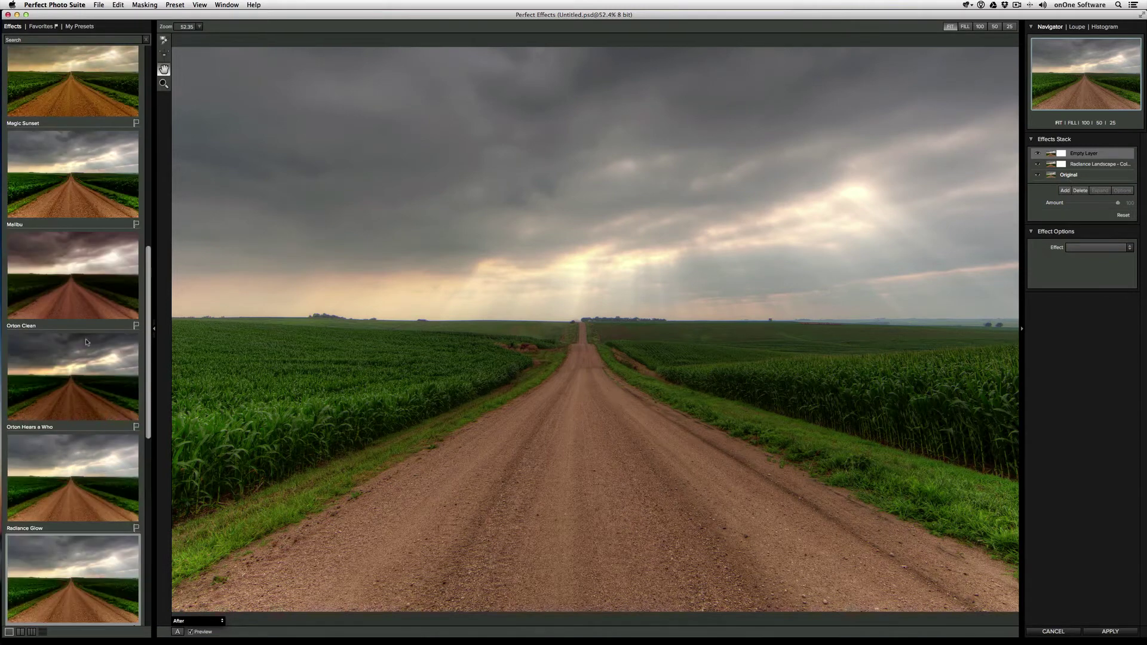
scroll(78, 344, down, 2)
scroll(77, 343, down, 2)
scroll(78, 344, down, 2)
scroll(78, 343, down, 1)
scroll(78, 339, down, 2)
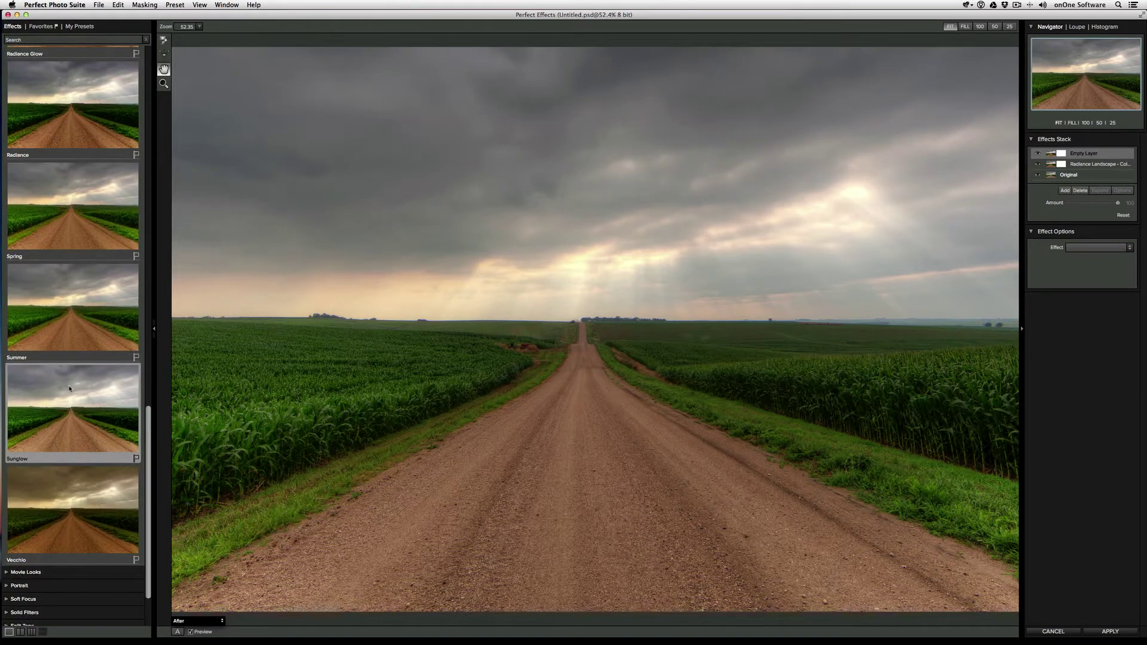
click(71, 388)
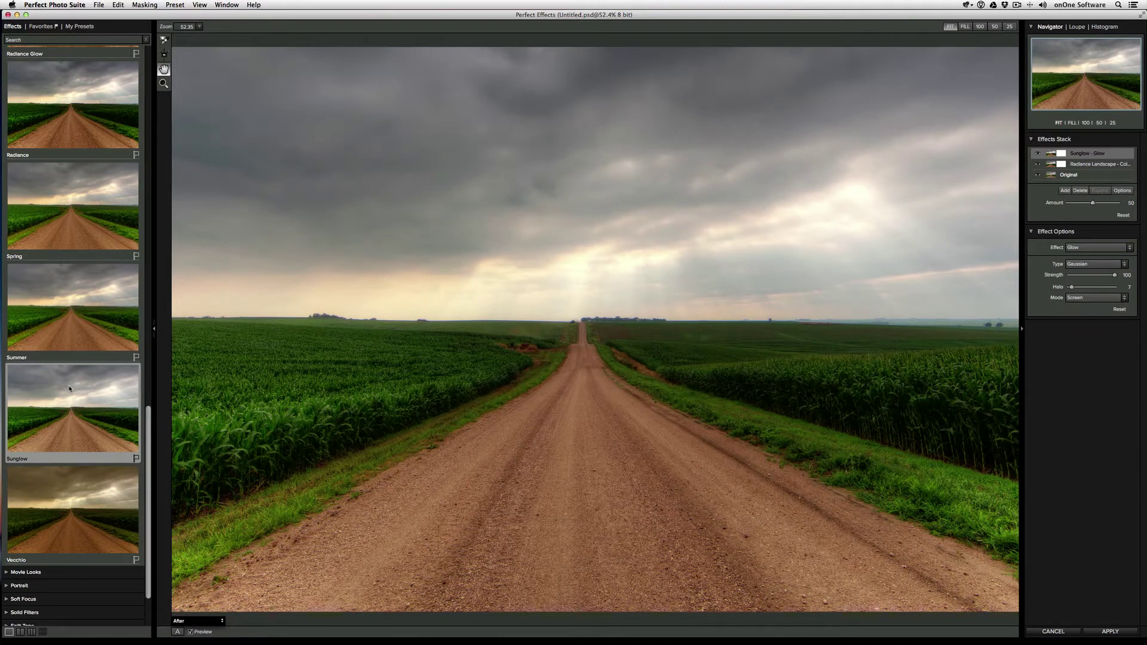
click(1063, 191)
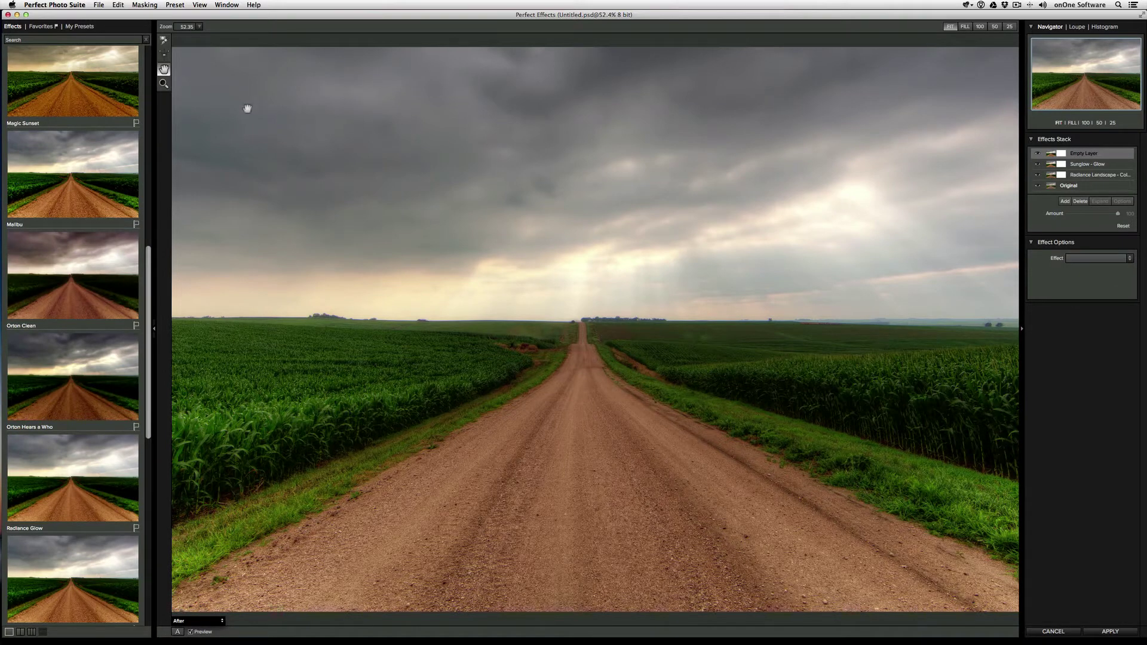
Step: Search effects for 'detail', apply Amazing Detail to the top layer, and show Favorites
click(93, 40)
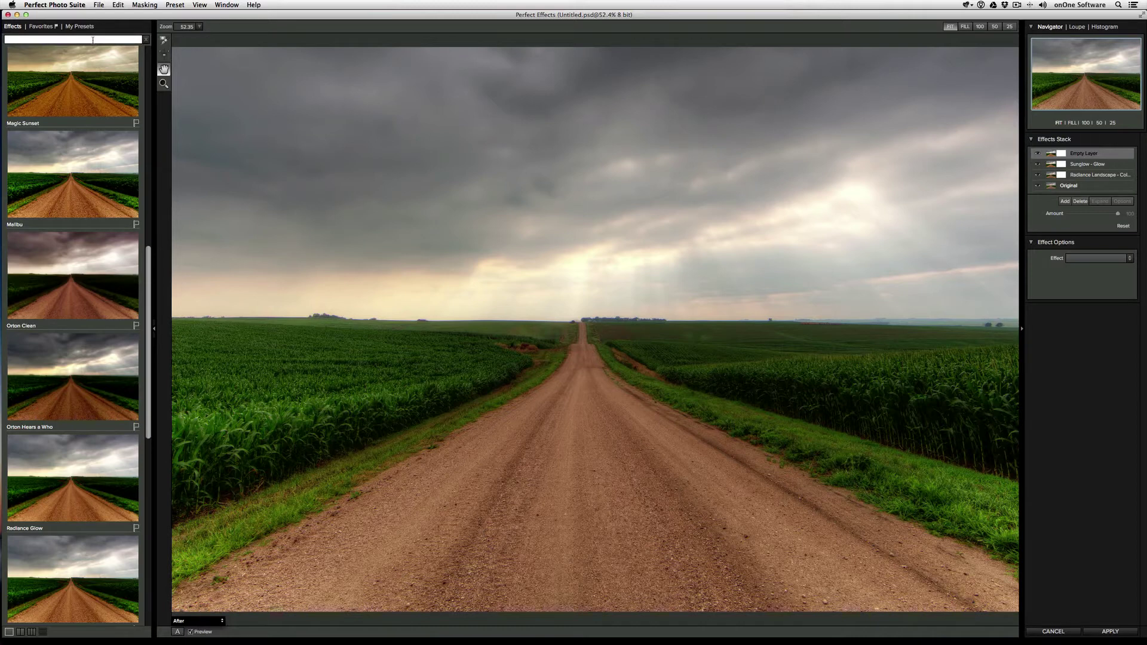
text(detail)
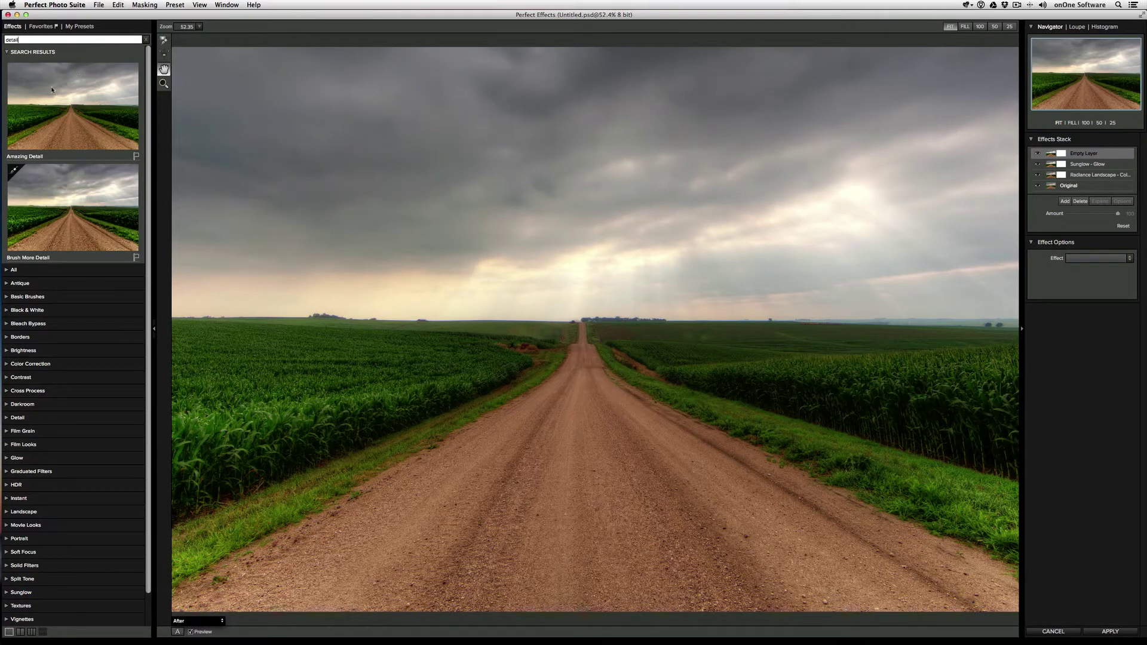
click(77, 102)
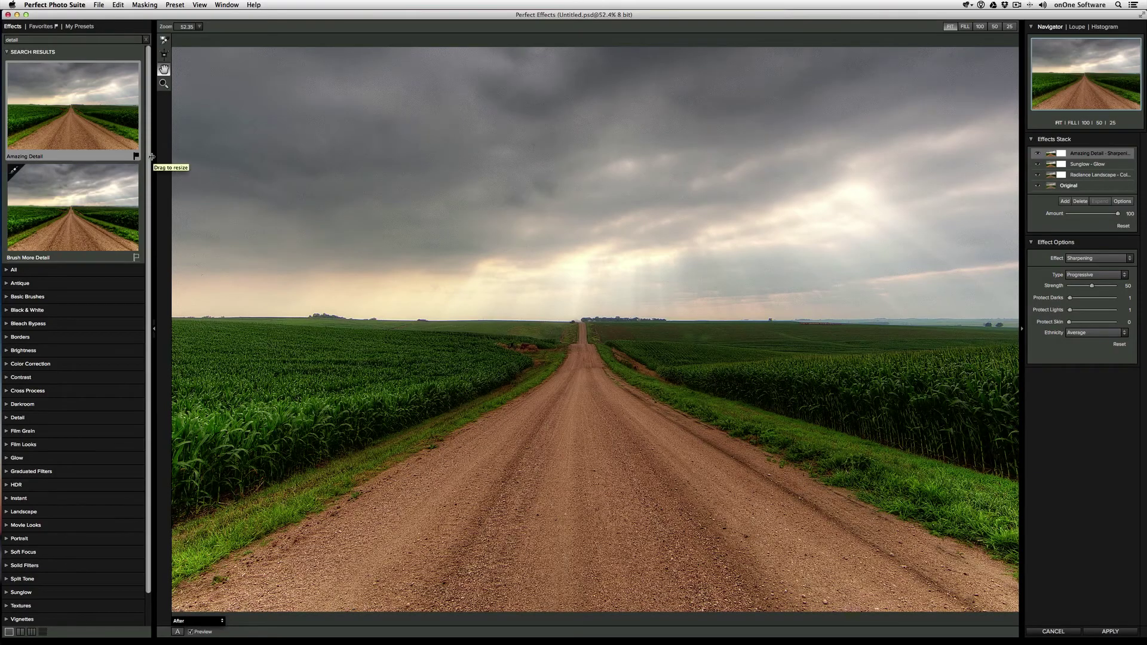
click(42, 25)
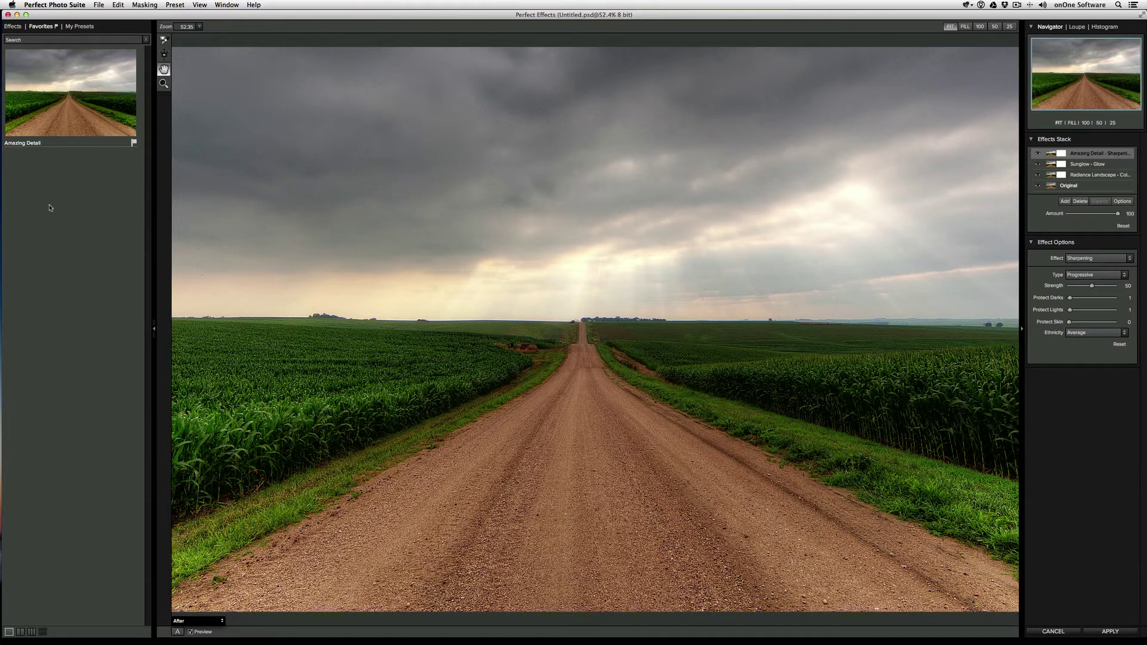
Step: Save the stack as preset 'Road To Nowhere' in a new Landscape category, with creator filled in
click(167, 4)
click(167, 14)
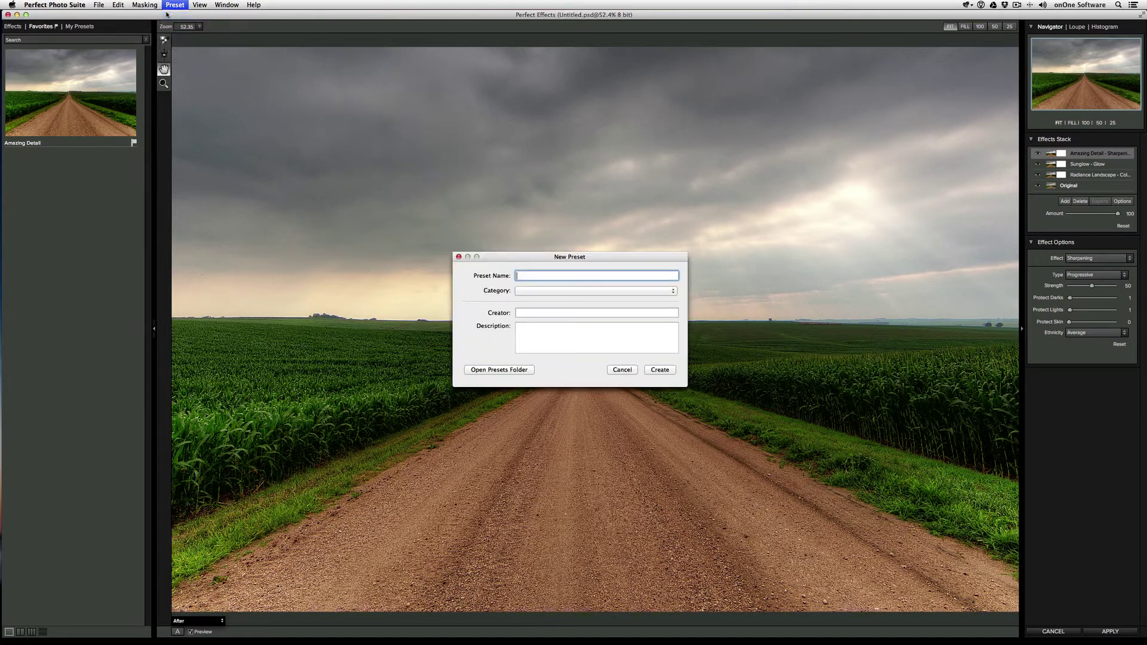
text(Road To Nowhere)
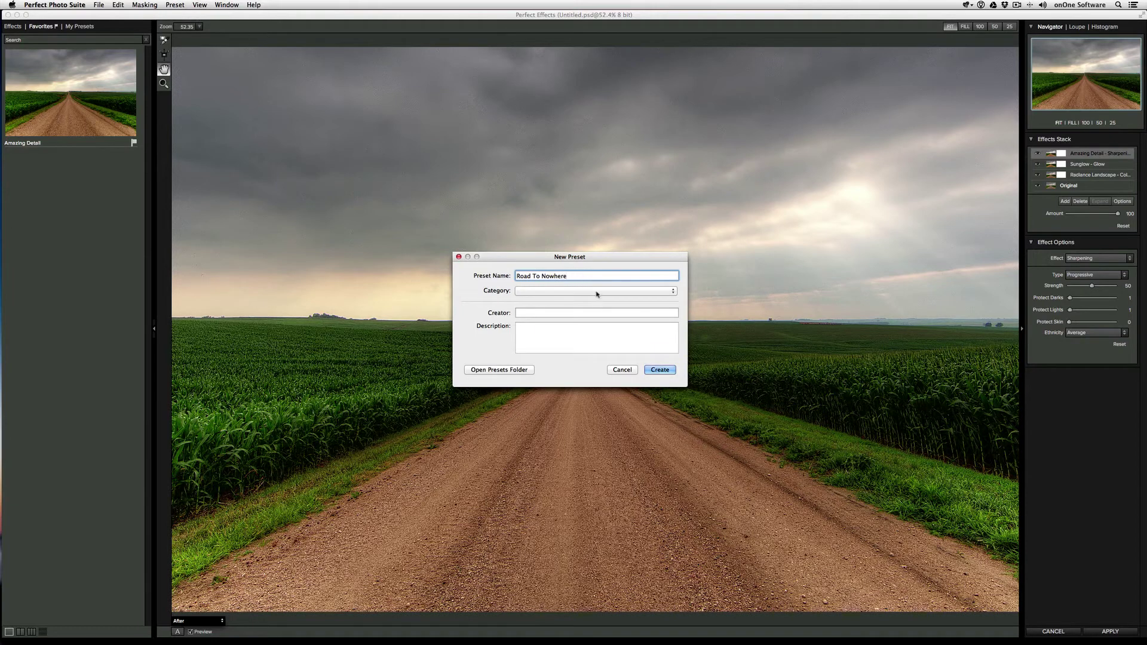
click(596, 291)
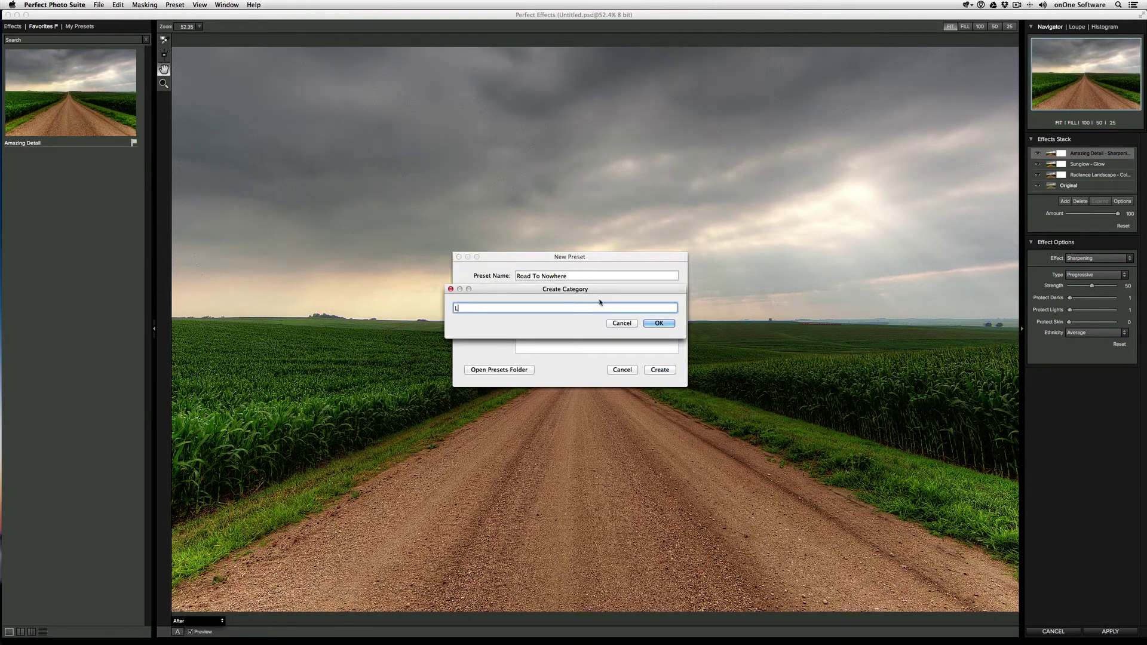
text(Landscape)
click(660, 323)
click(616, 311)
text(Brian)
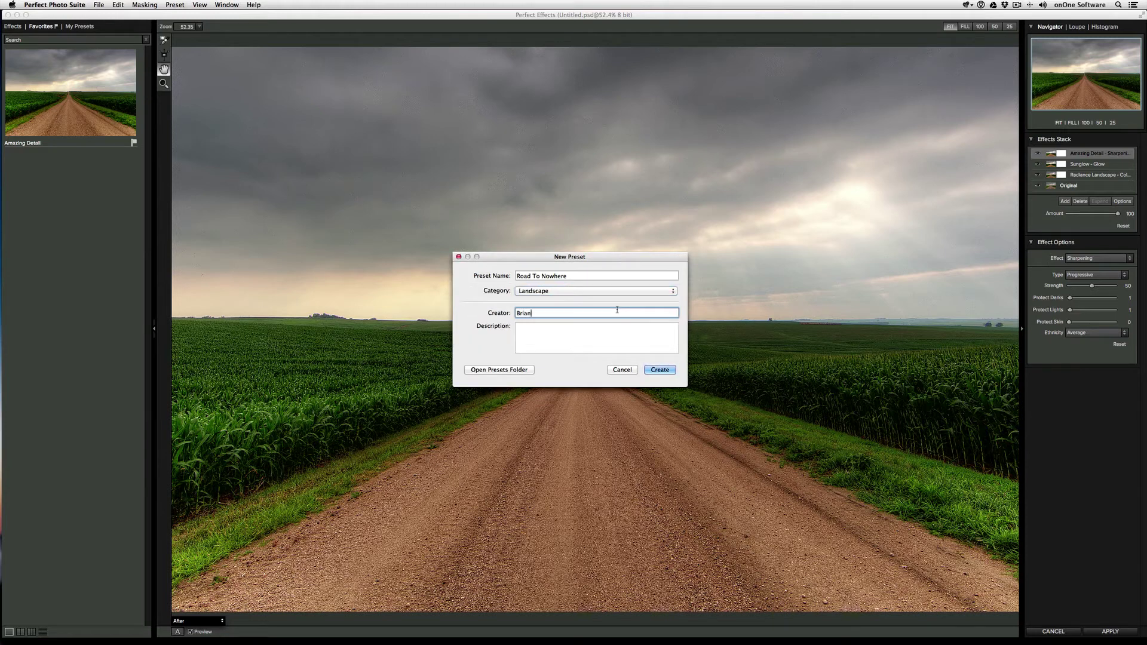
text( Matiash)
click(657, 368)
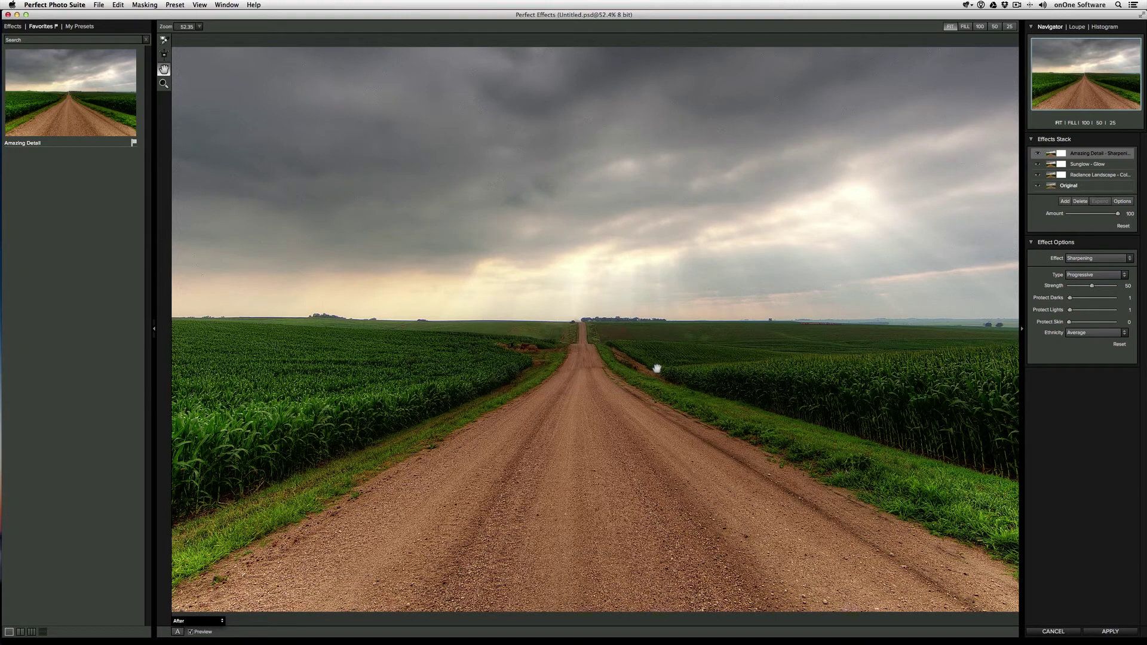
Step: Expand Landscape under My Presets to show the saved Road To Nowhere preset
click(79, 26)
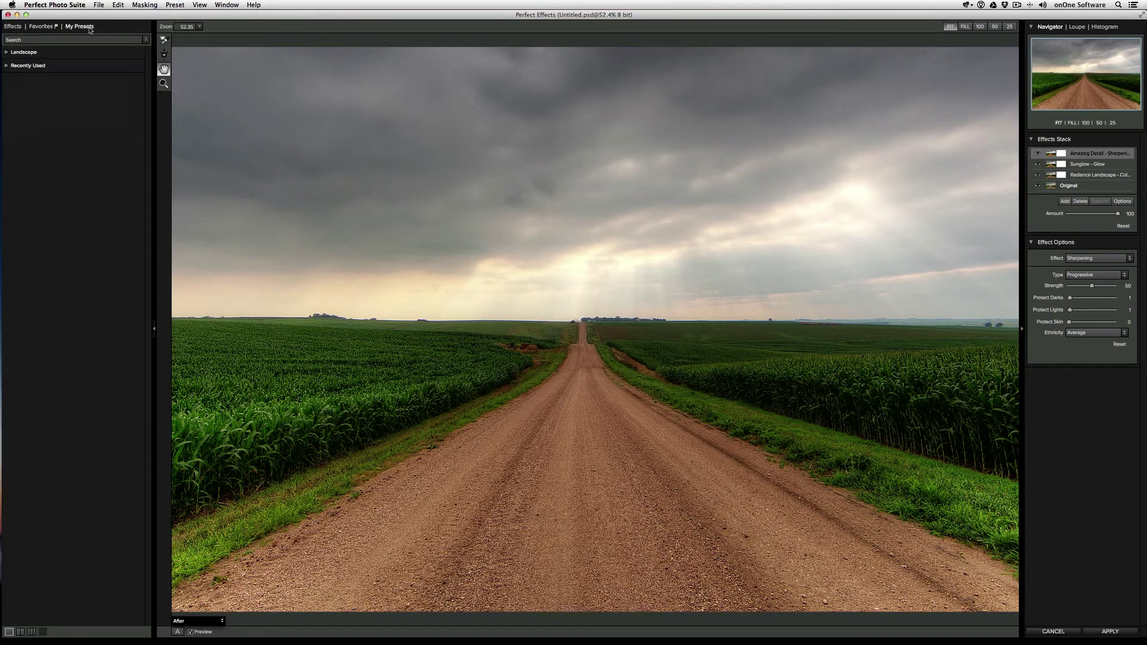
click(8, 52)
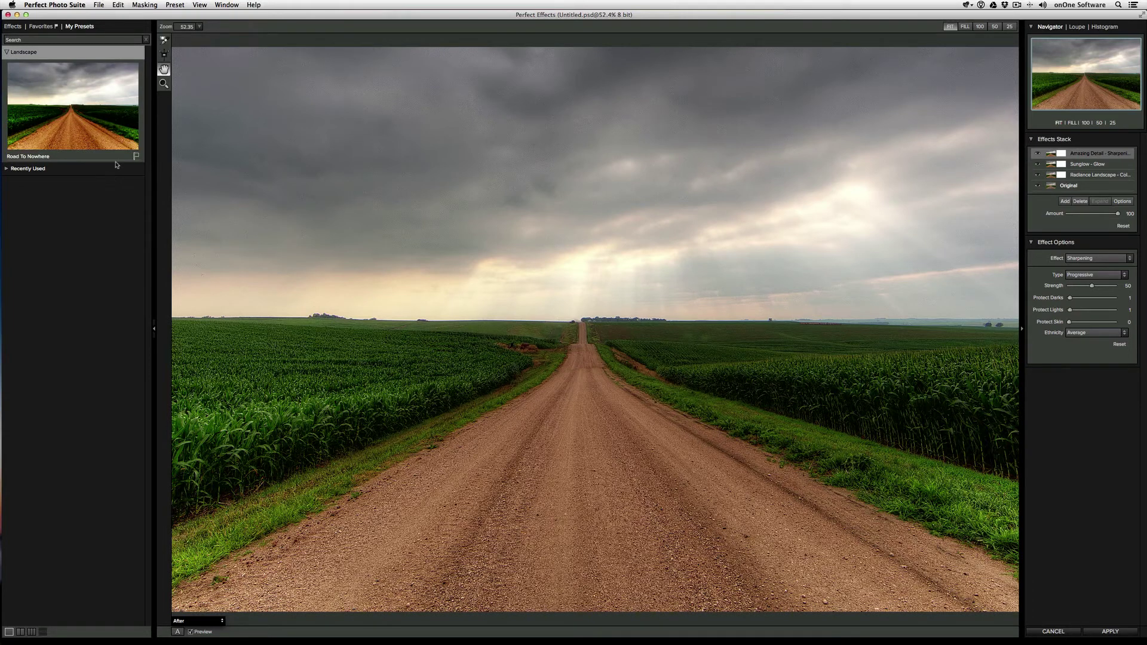
click(176, 6)
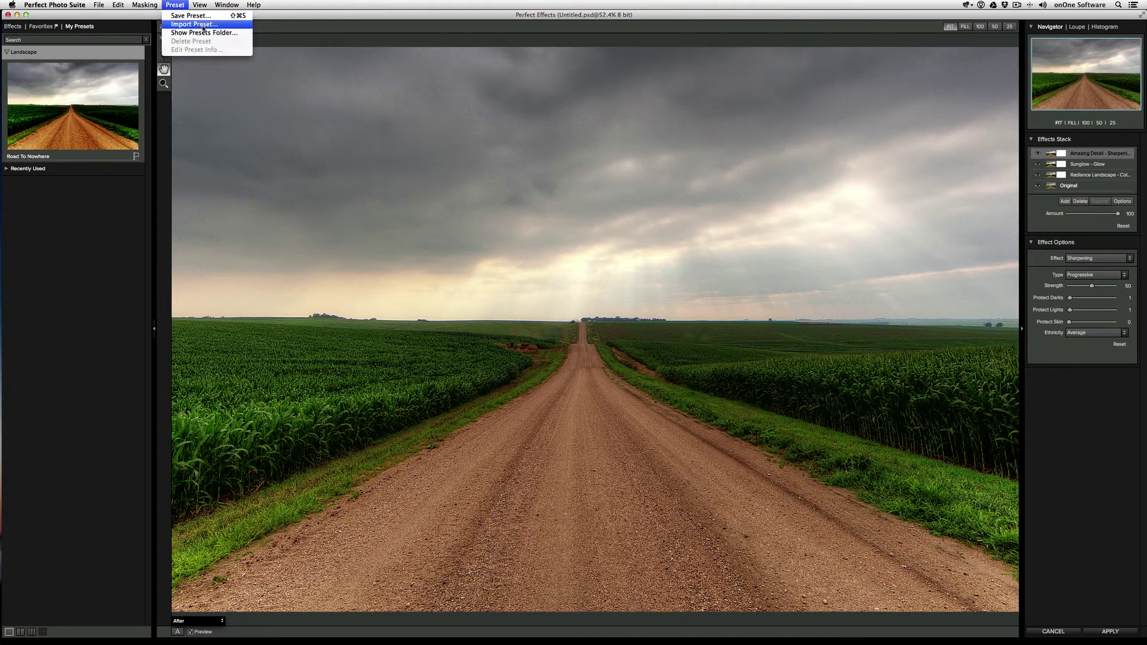
Step: Reveal the presets folder and select Road To Nowhere.ONEffects inside its Landscape subfolder
click(212, 33)
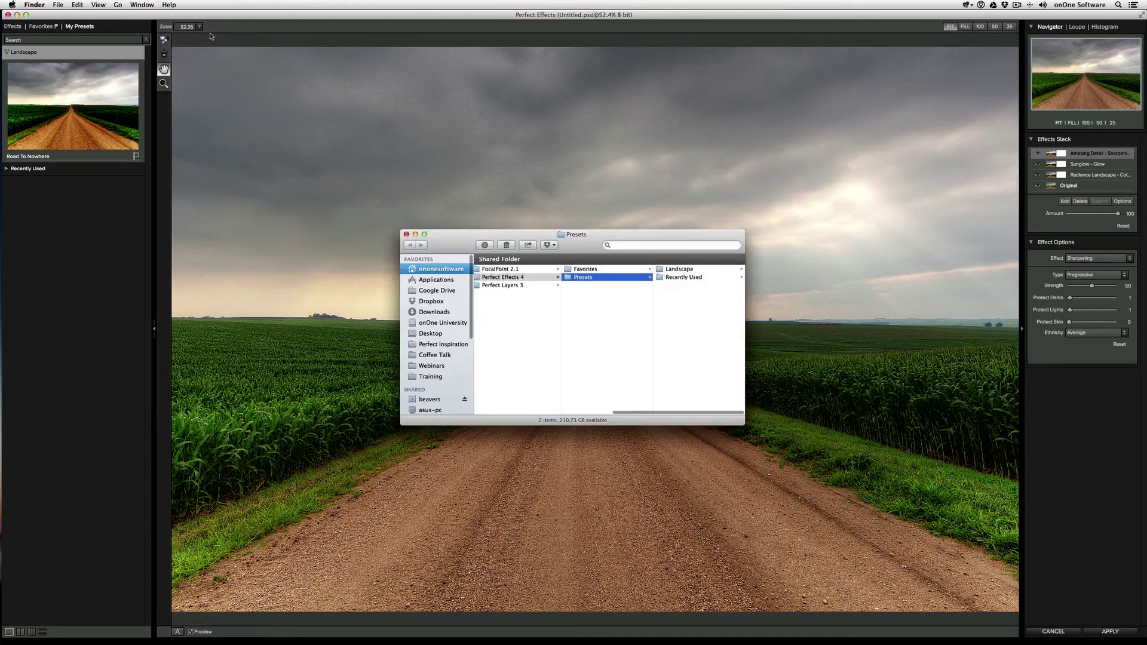
click(678, 270)
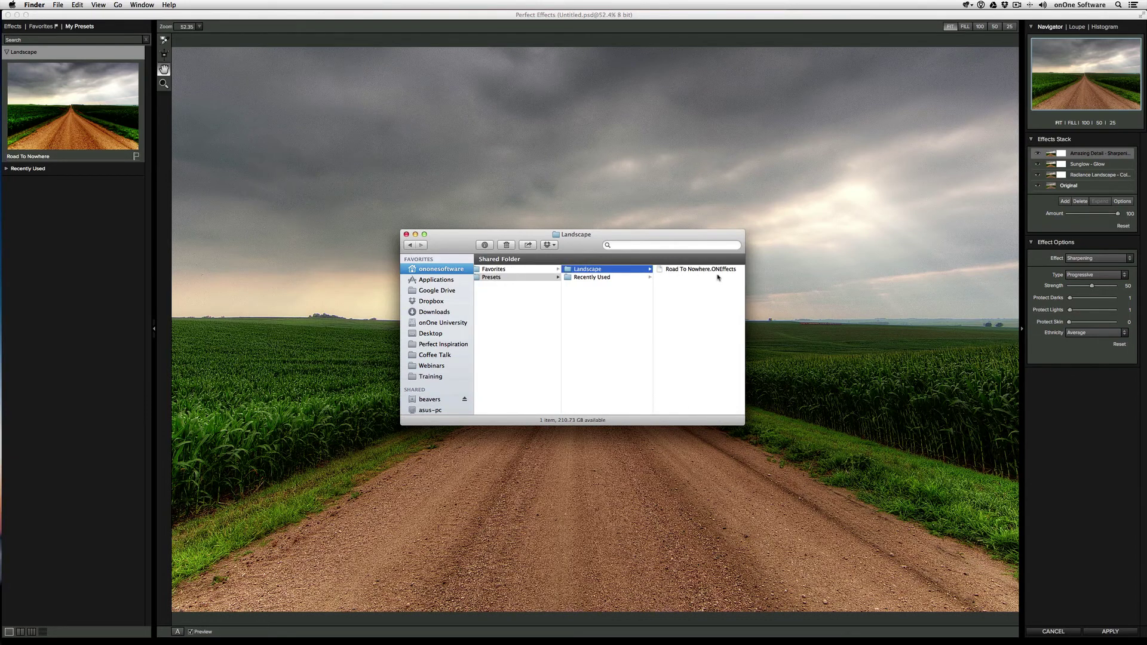
click(717, 271)
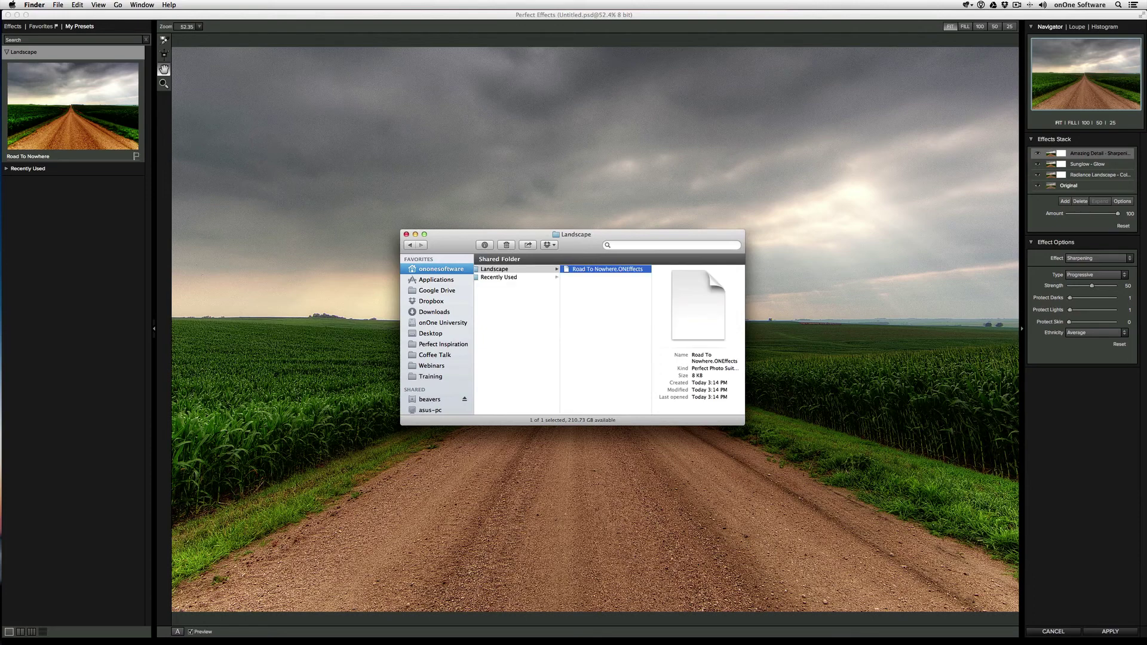